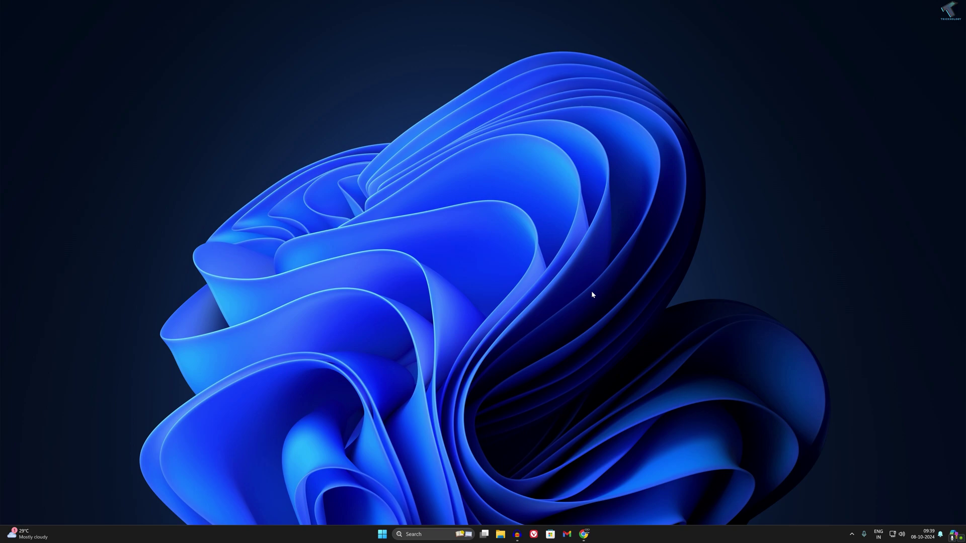
Open Settings from the Start right-click menu and go to the Apps page.
right_click(382, 534)
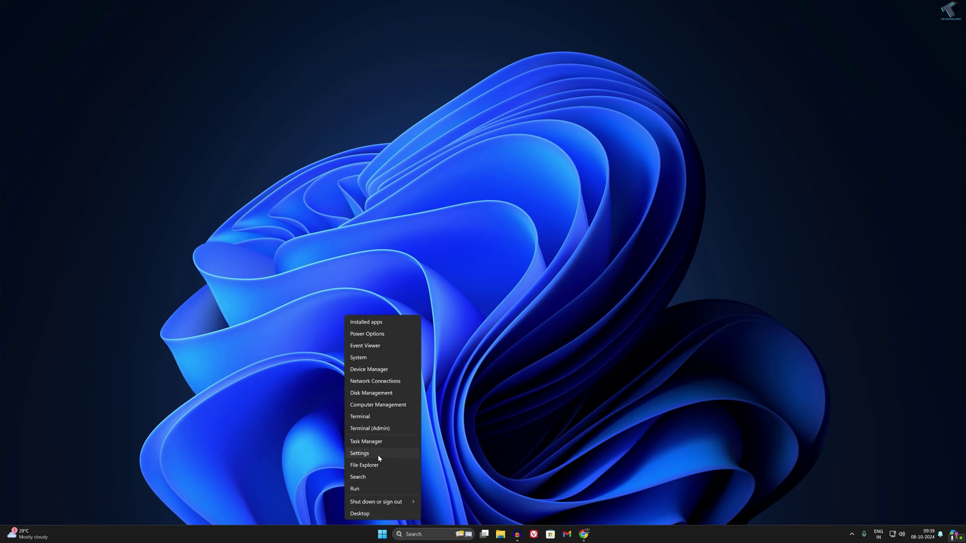
click(379, 455)
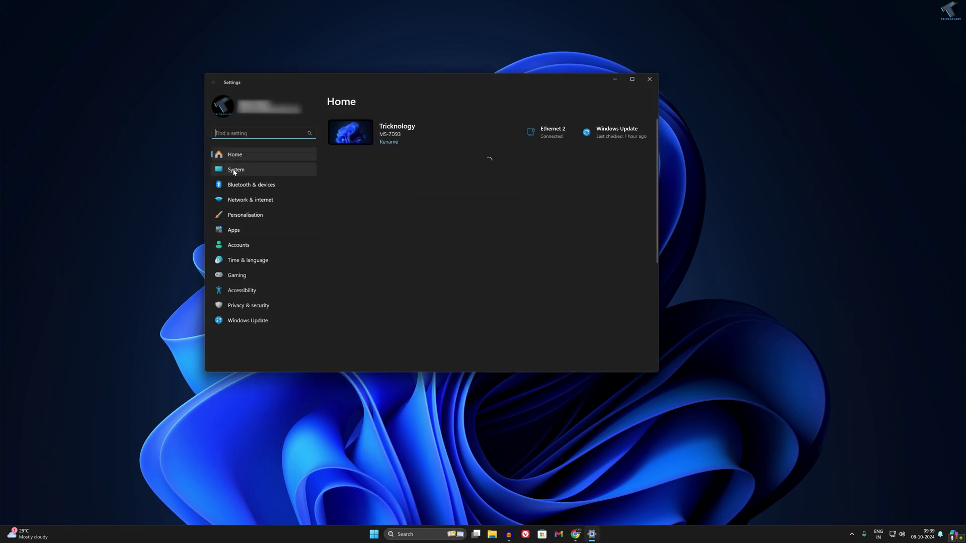
click(230, 230)
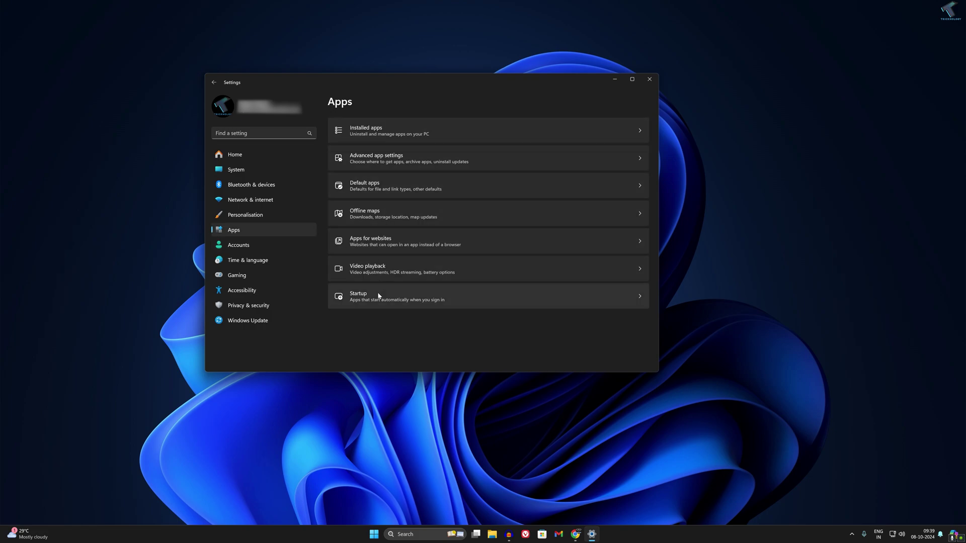
Switch off G HUB, IDM, Razer Synapse and Razer Synapse 3 under Startup, then close Settings.
click(360, 298)
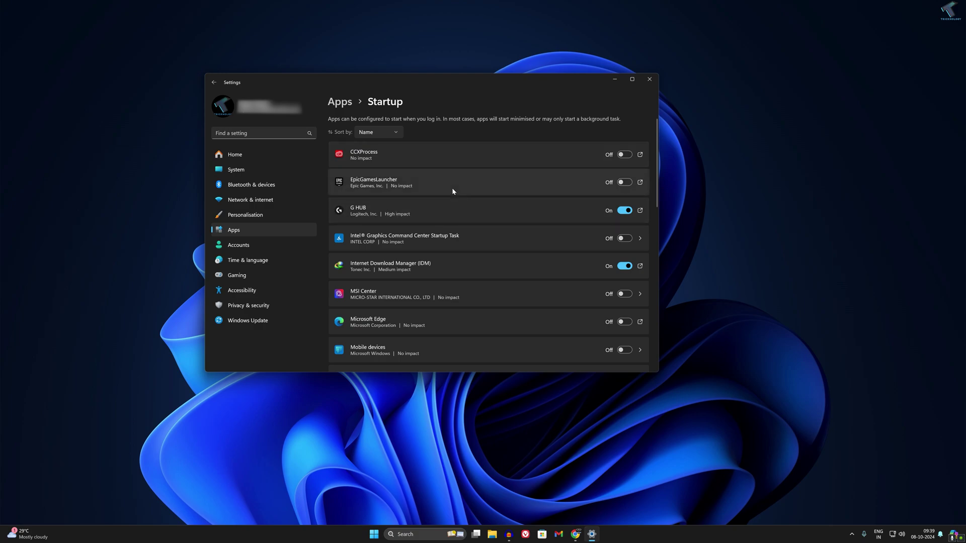
click(623, 211)
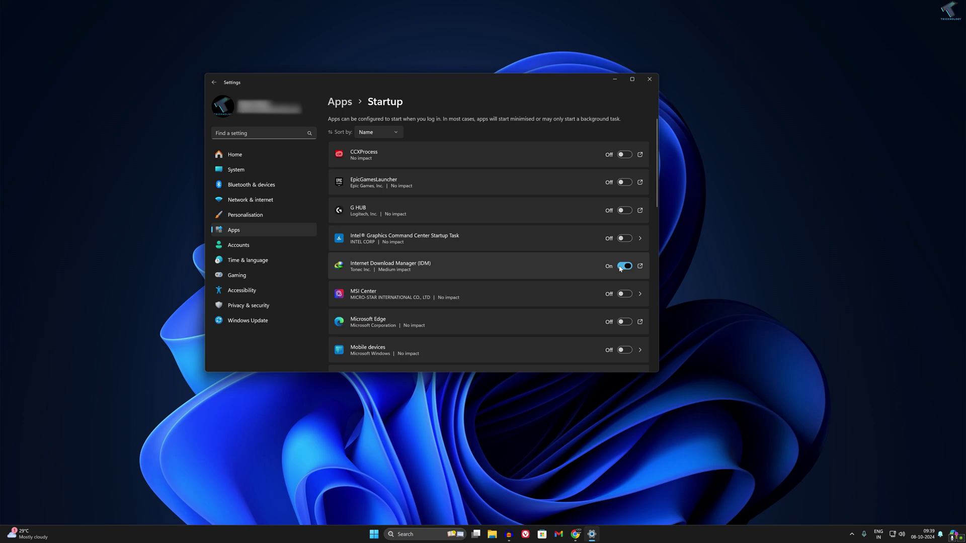
click(623, 266)
scroll(620, 267, down, 3)
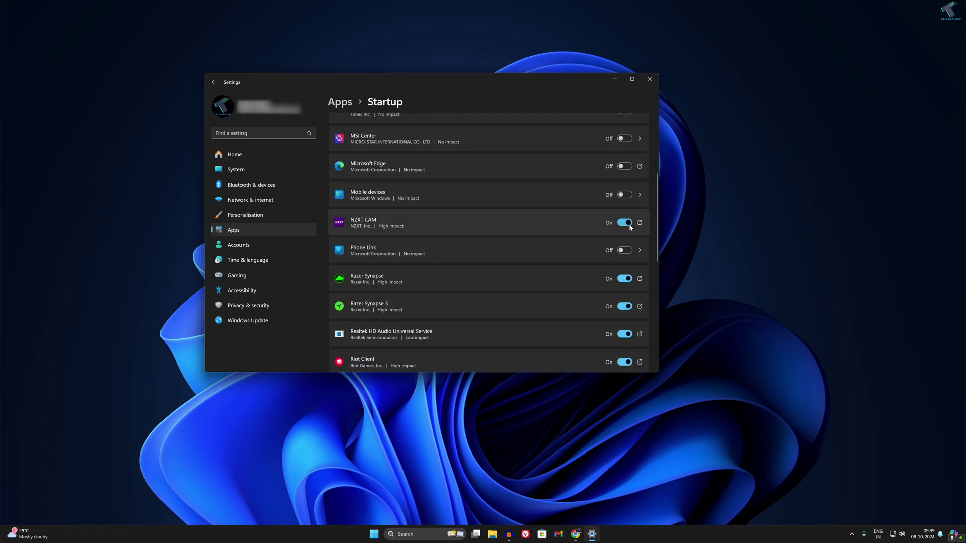
click(624, 278)
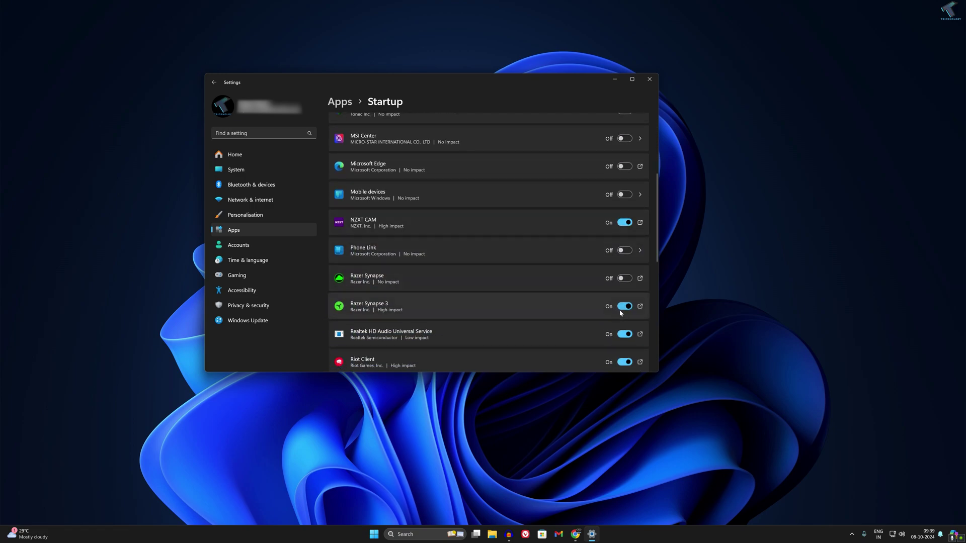
click(623, 306)
click(649, 79)
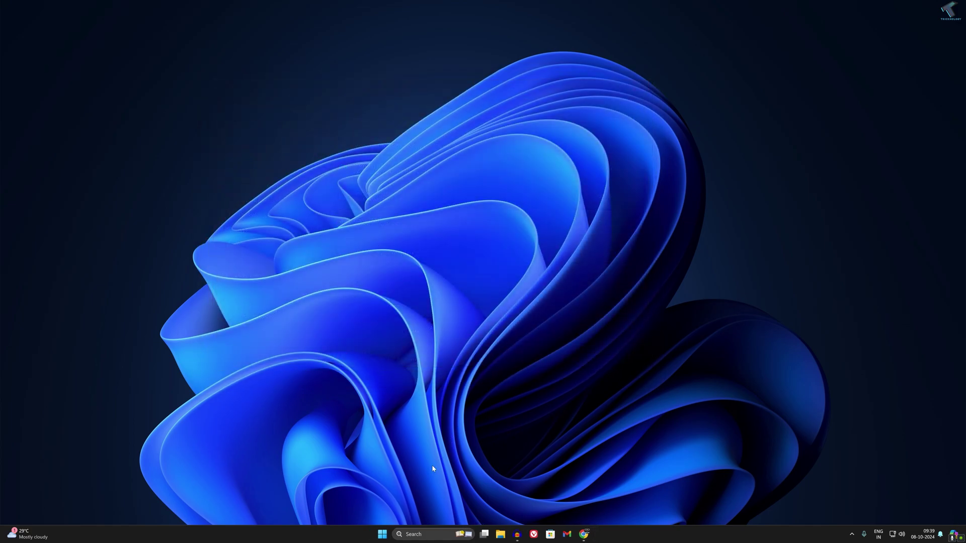
Reopen Settings from the Start right-click menu and go to System > Storage.
right_click(383, 535)
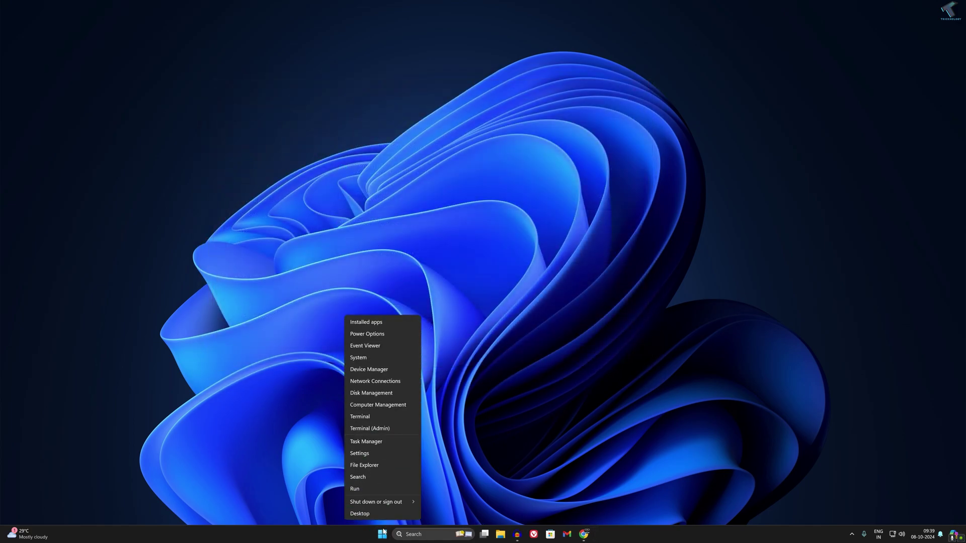
click(390, 453)
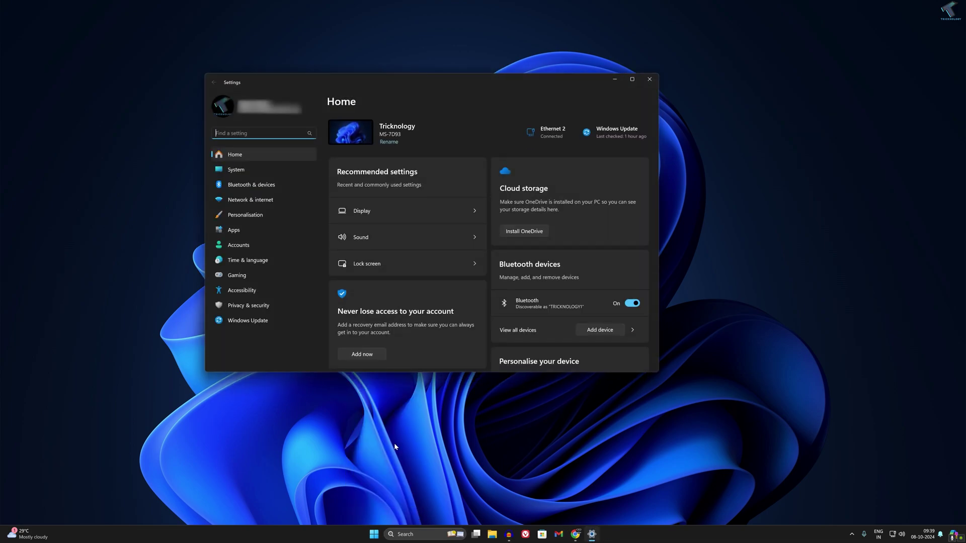
click(234, 171)
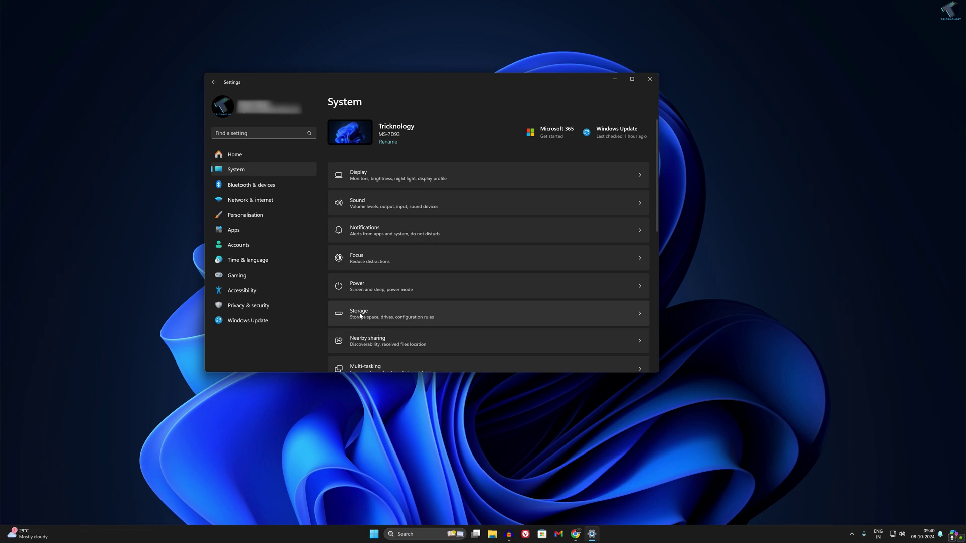
click(377, 319)
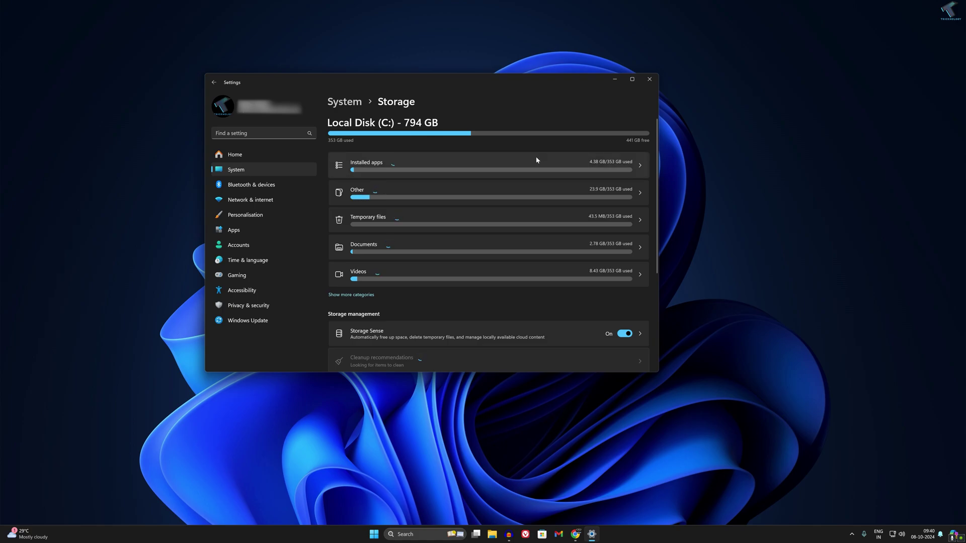
Permanently remove the temporary files, Recycle Bin included, and return to Storage.
click(382, 225)
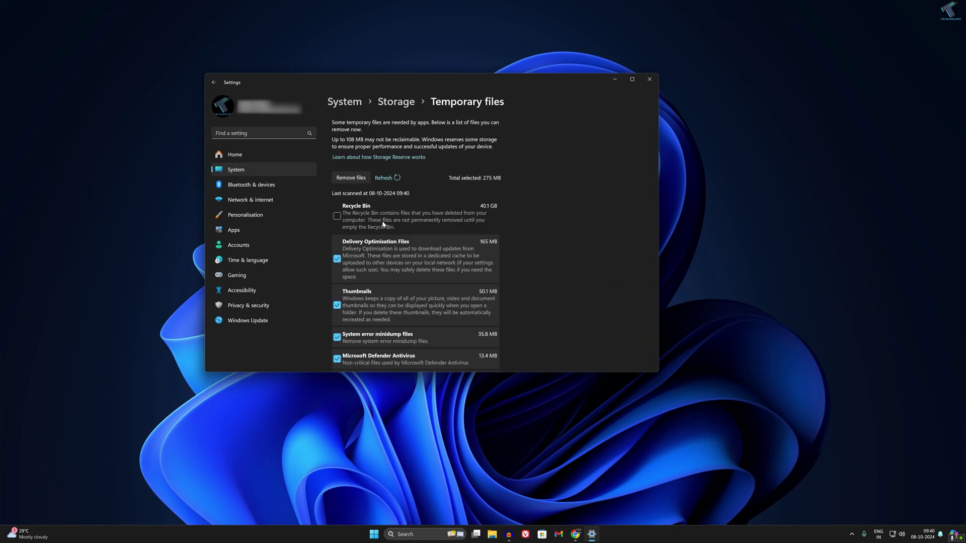
click(333, 216)
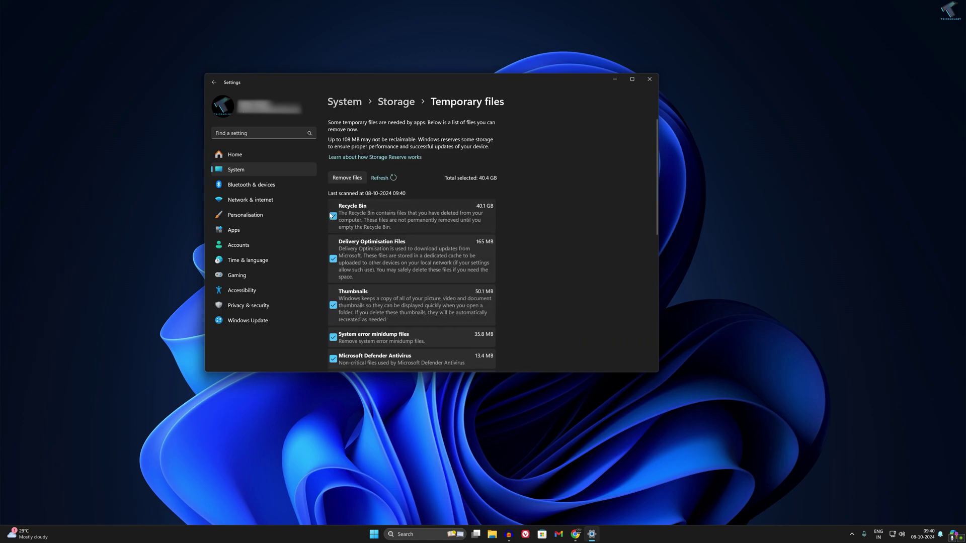
scroll(340, 227, down, 2)
scroll(343, 301, down, 1)
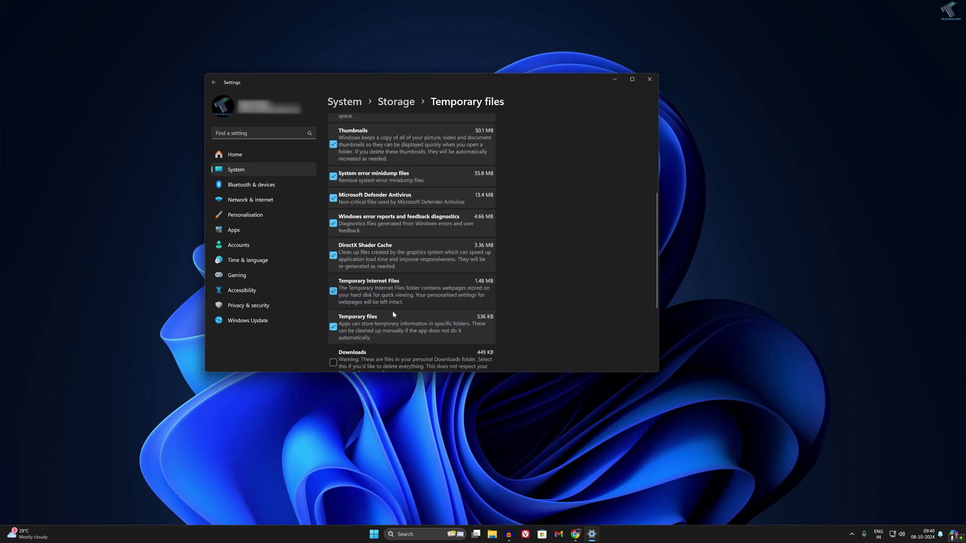
scroll(345, 335, down, 1)
scroll(344, 335, down, 1)
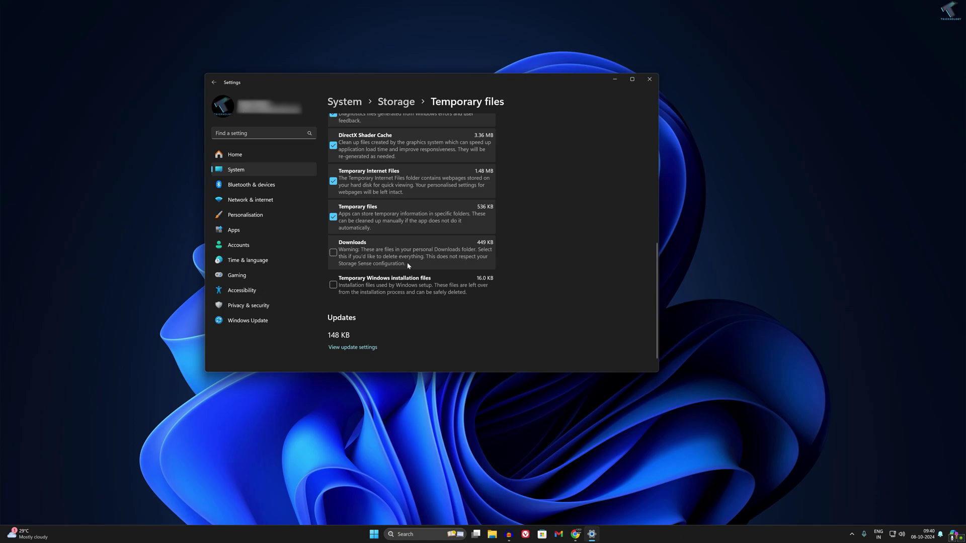
scroll(355, 272, up, 1)
scroll(361, 295, up, 3)
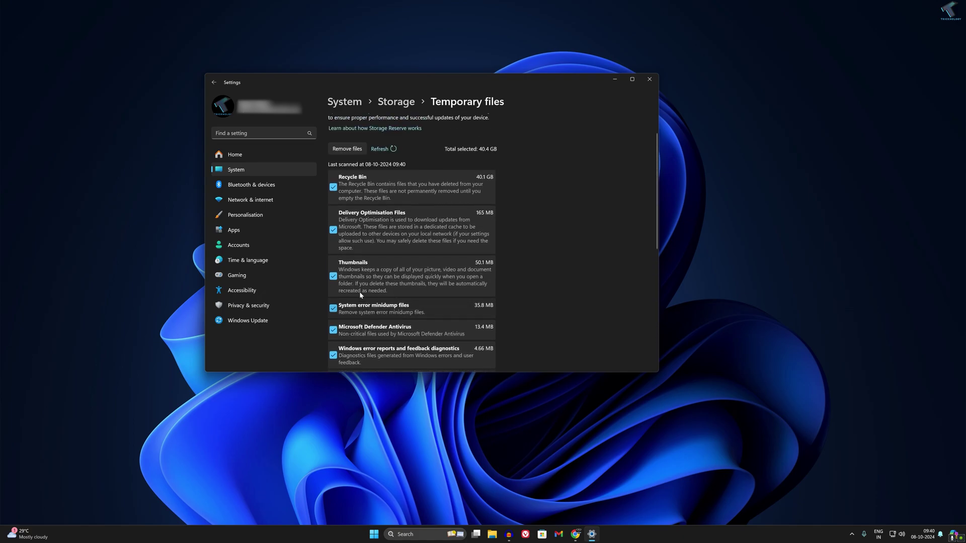
click(340, 178)
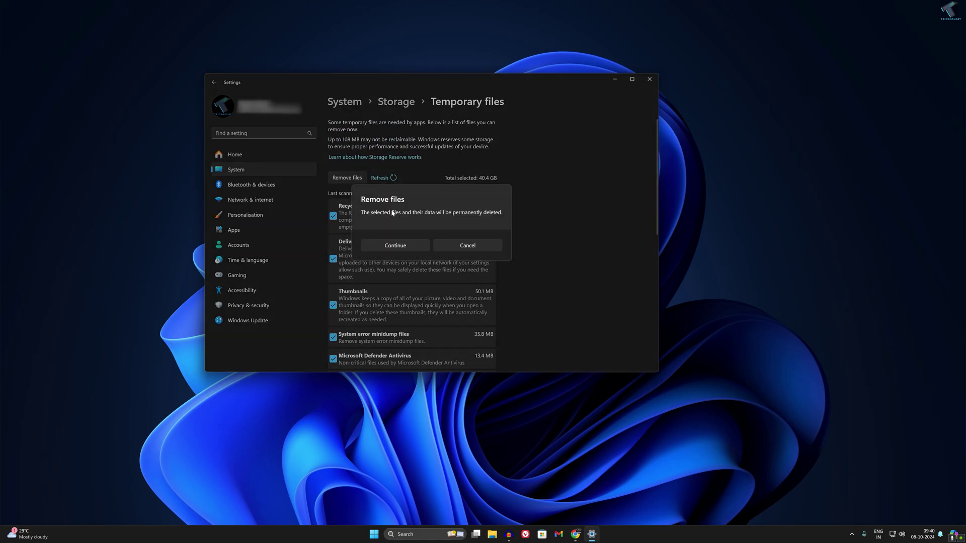
click(397, 246)
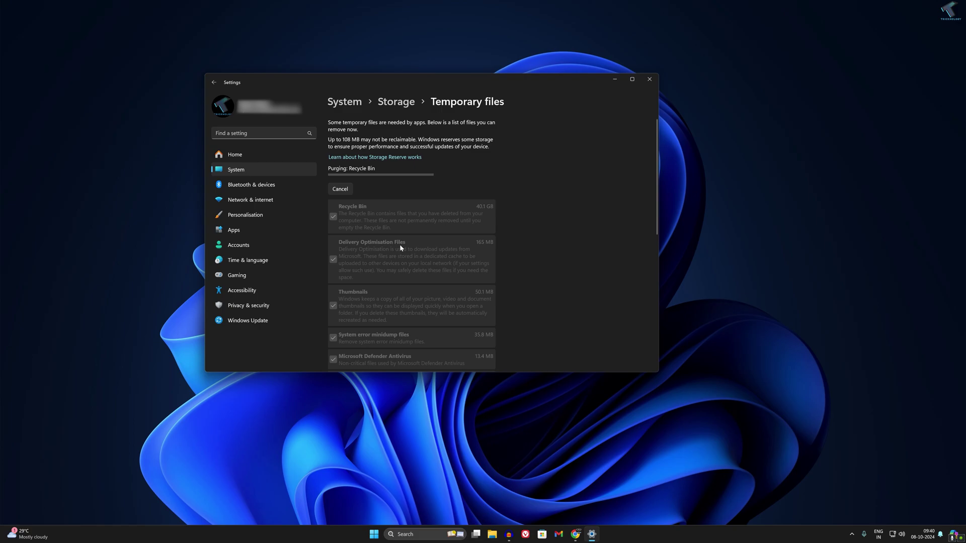
click(397, 103)
scroll(431, 232, down, 2)
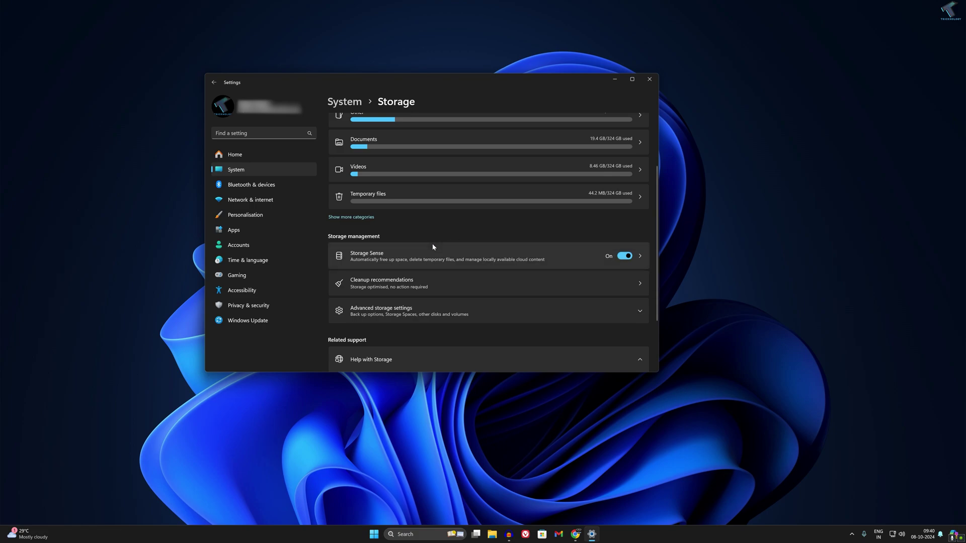
Close the Settings window to the desktop.
click(649, 80)
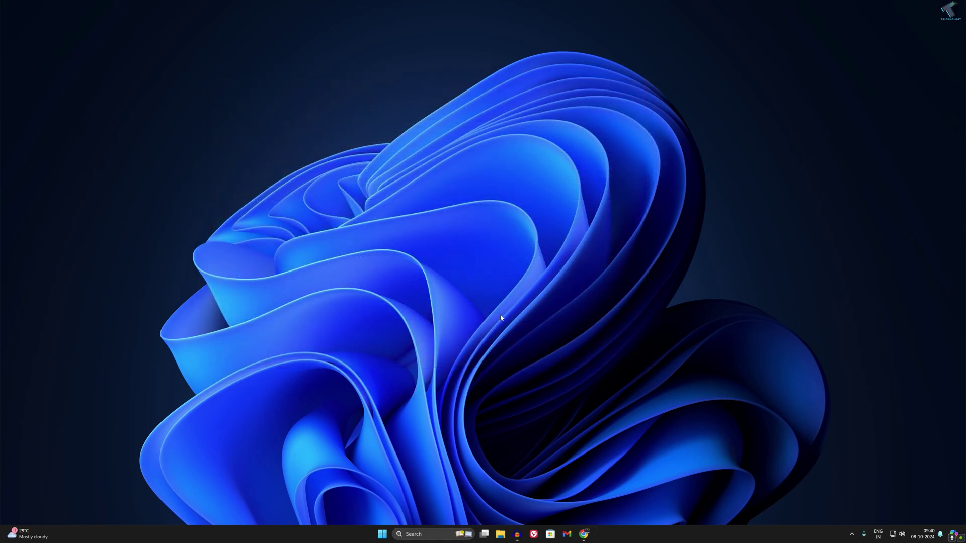
Reopen Settings and go to the Privacy & security page.
right_click(385, 528)
key(Escape)
right_click(383, 533)
key(Escape)
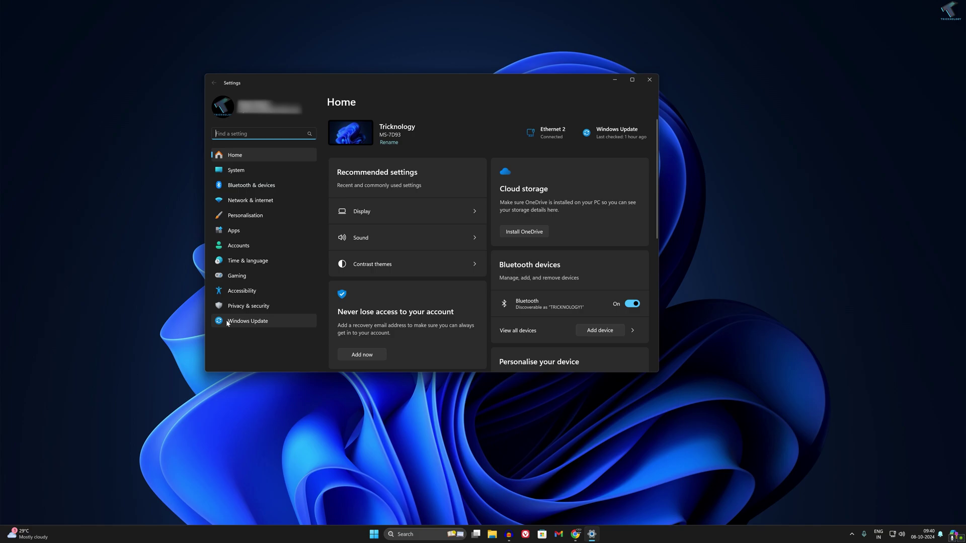
click(230, 308)
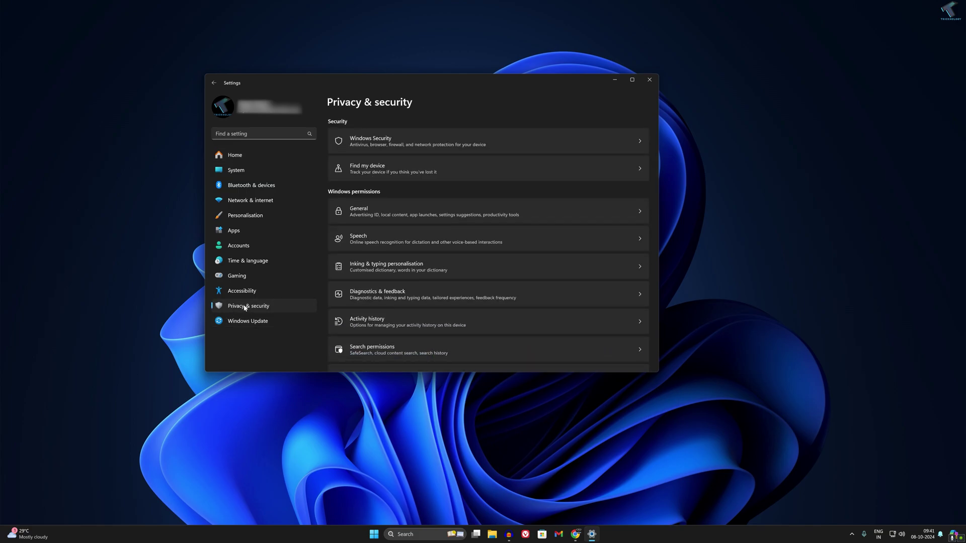
scroll(392, 293, down, 2)
scroll(392, 293, down, 2)
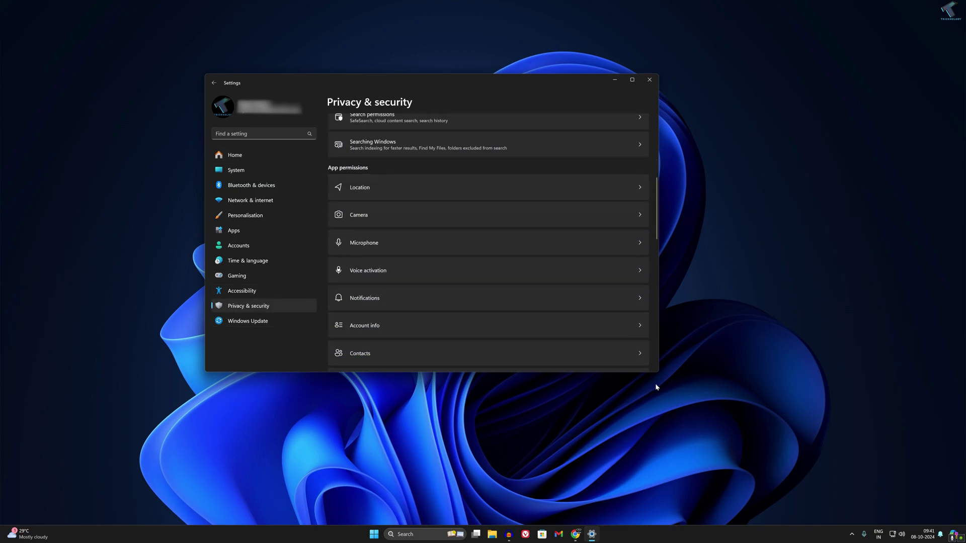
drag(657, 373, 719, 490)
scroll(516, 326, down, 2)
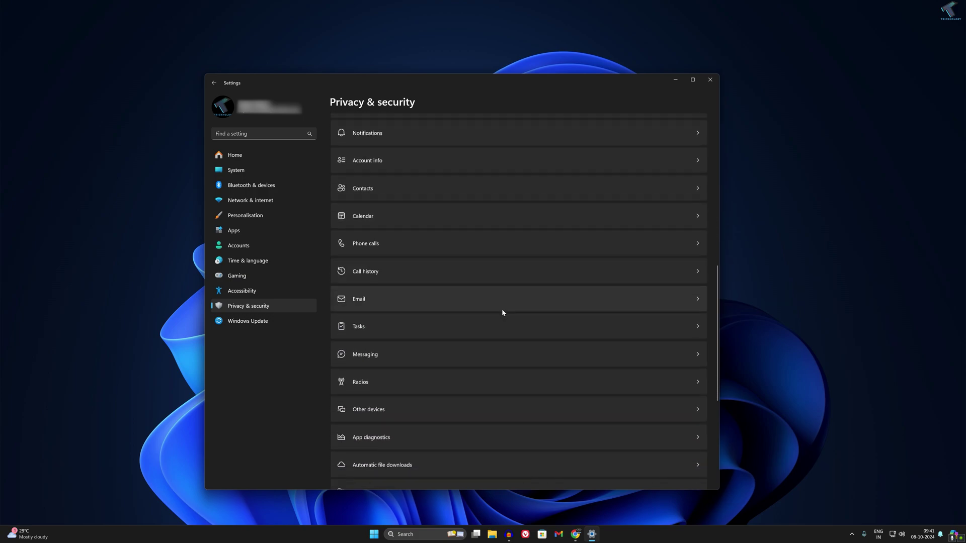
scroll(501, 309, down, 2)
scroll(505, 323, up, 4)
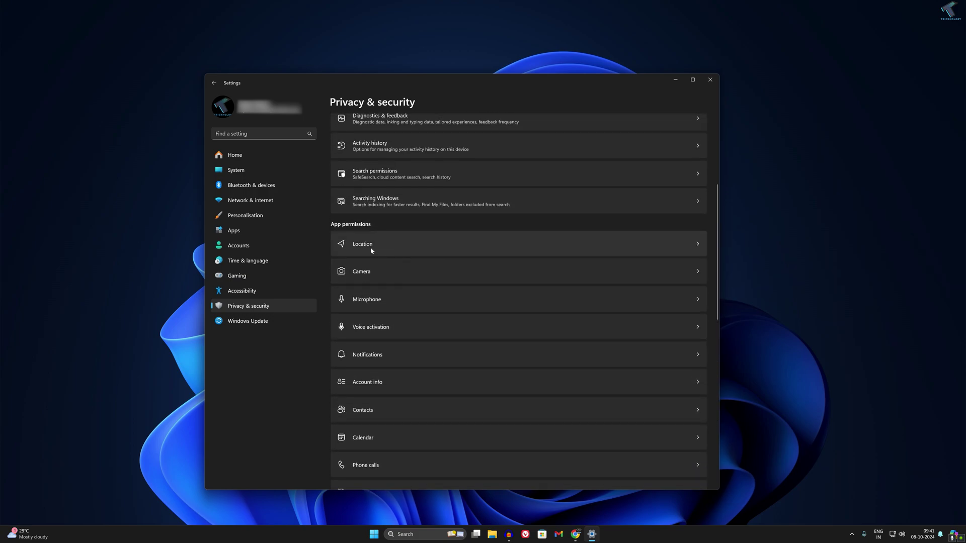
Switch off Location services and return to the Privacy & security list.
click(384, 242)
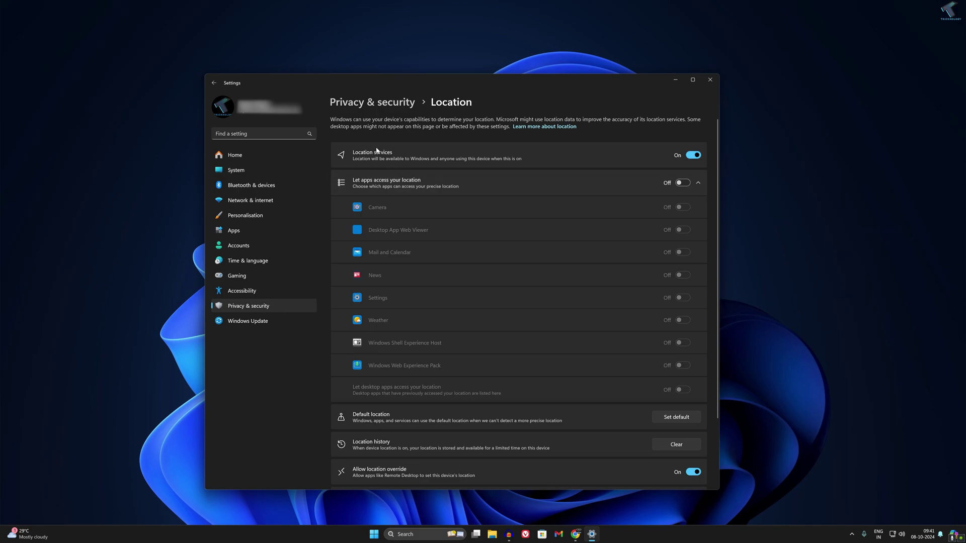
click(694, 156)
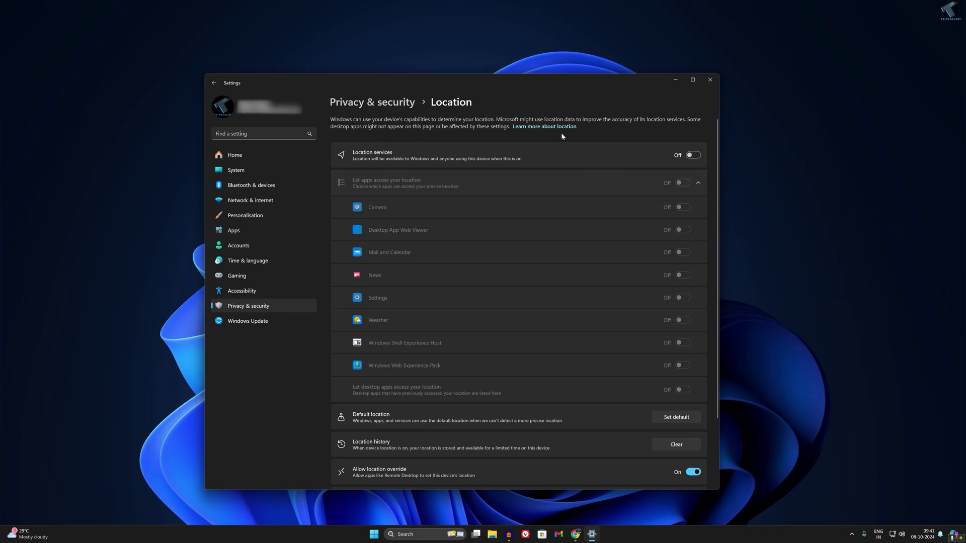
click(381, 103)
scroll(469, 351, down, 2)
scroll(450, 286, down, 3)
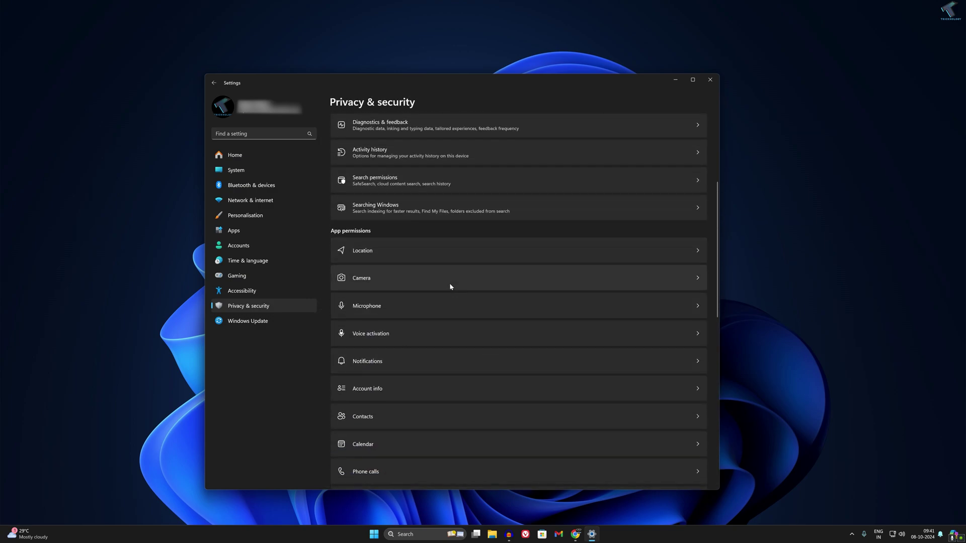
Turn off Camera access and return to the Privacy & security list.
click(451, 286)
click(692, 155)
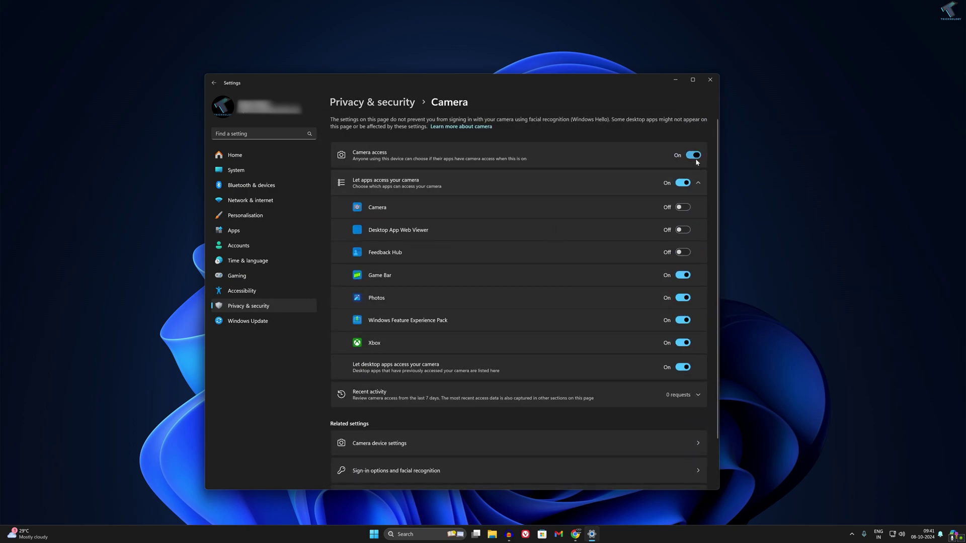
click(414, 104)
scroll(449, 294, down, 3)
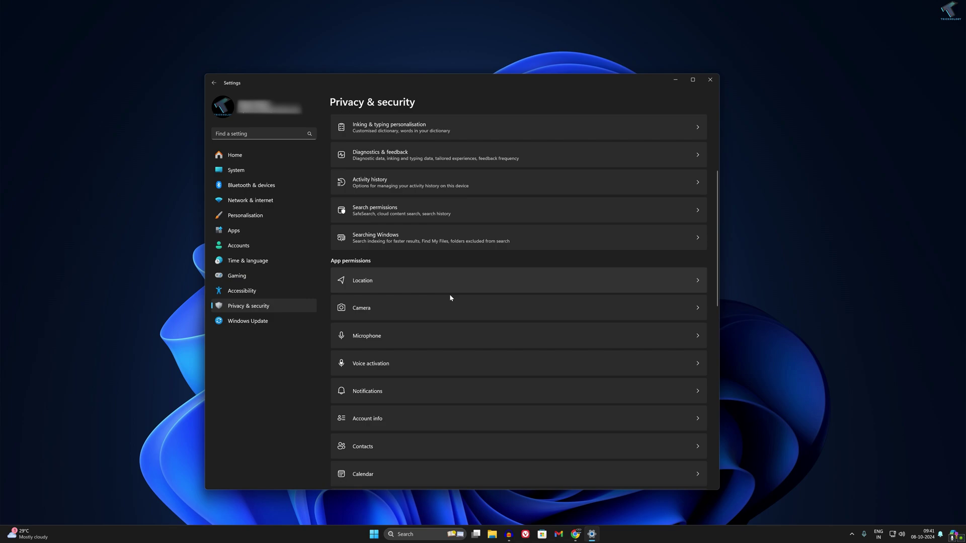
scroll(451, 302, down, 1)
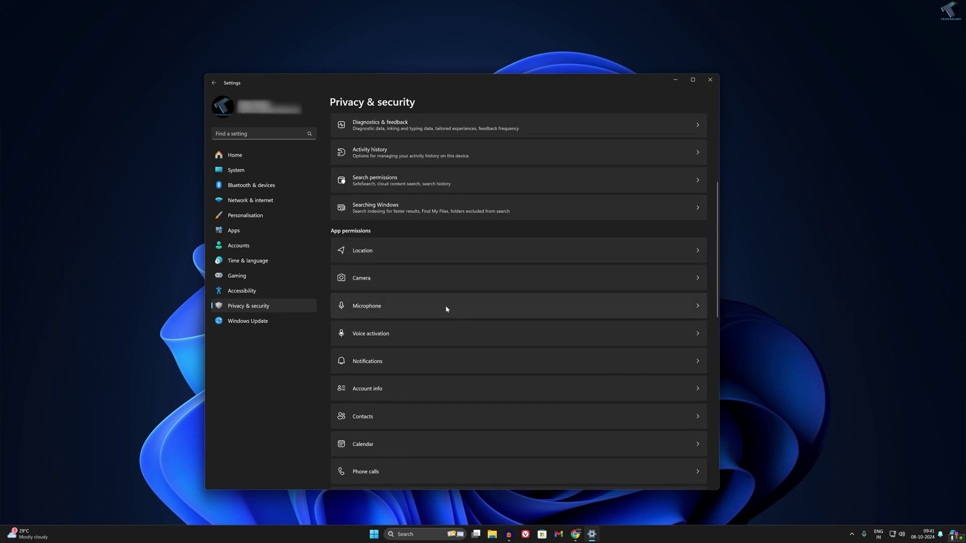
Switch off Notification access for apps and go back to Privacy & security.
click(469, 361)
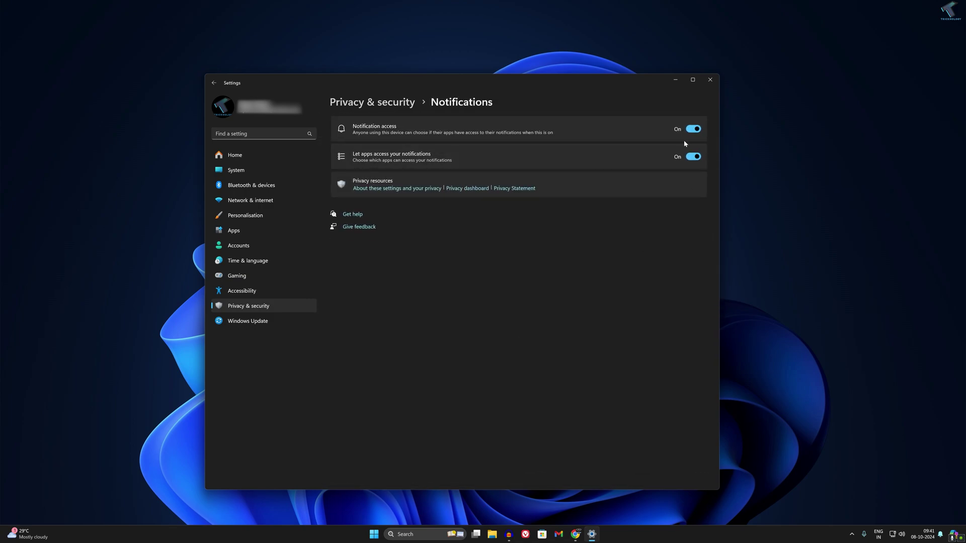
click(692, 128)
click(381, 103)
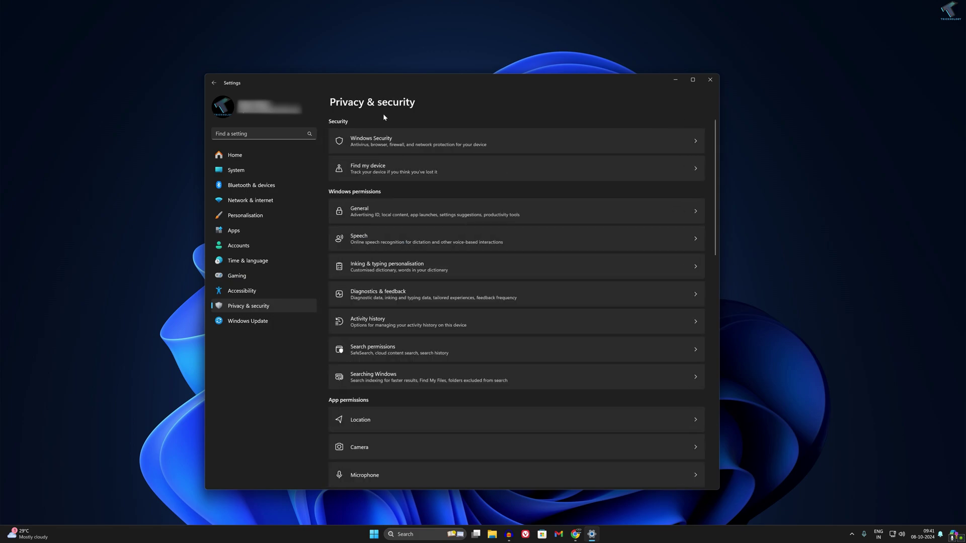
scroll(503, 338, down, 5)
scroll(468, 265, down, 3)
scroll(445, 348, down, 3)
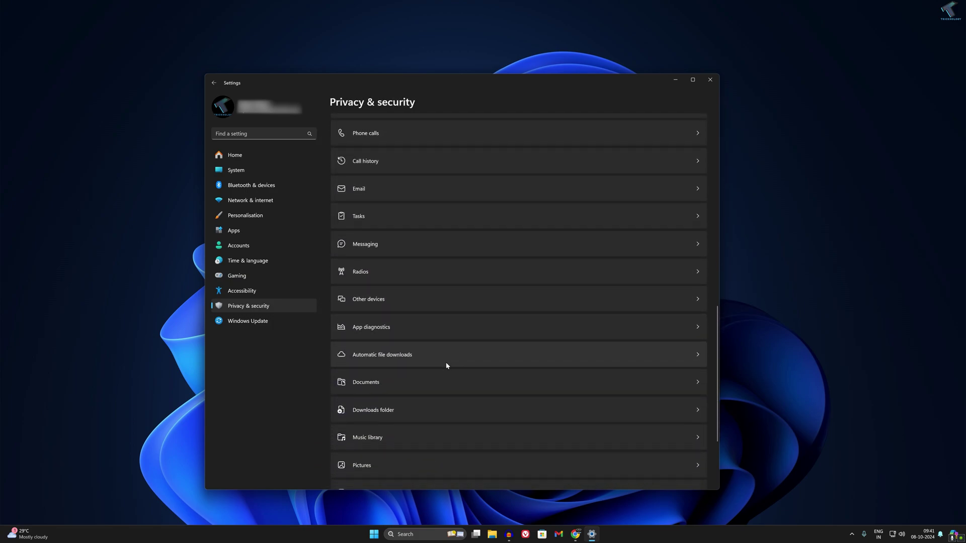
scroll(463, 324, up, 5)
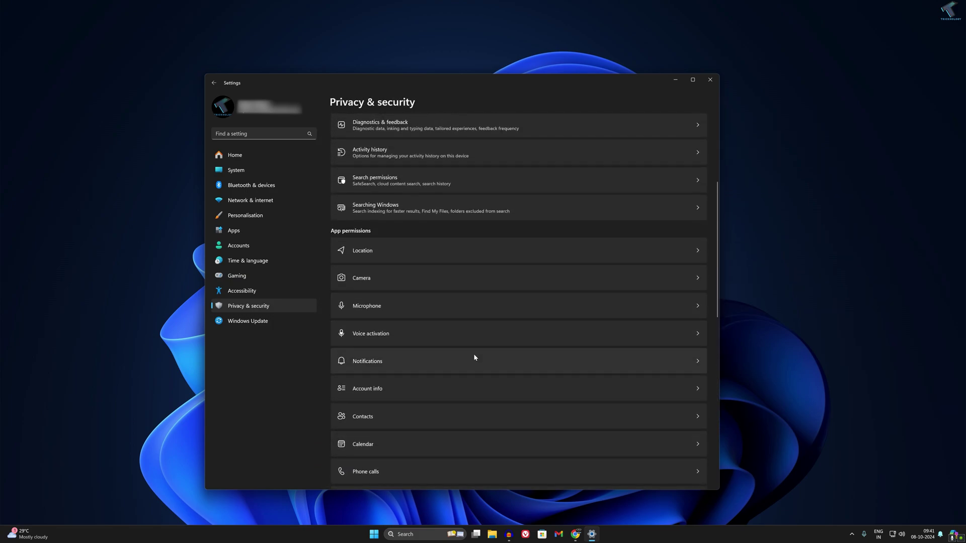
scroll(474, 353, down, 3)
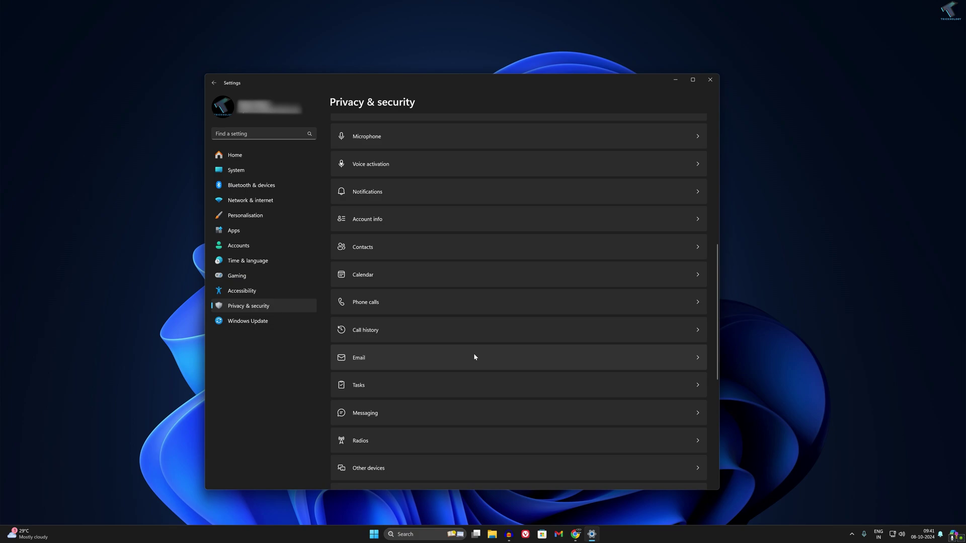